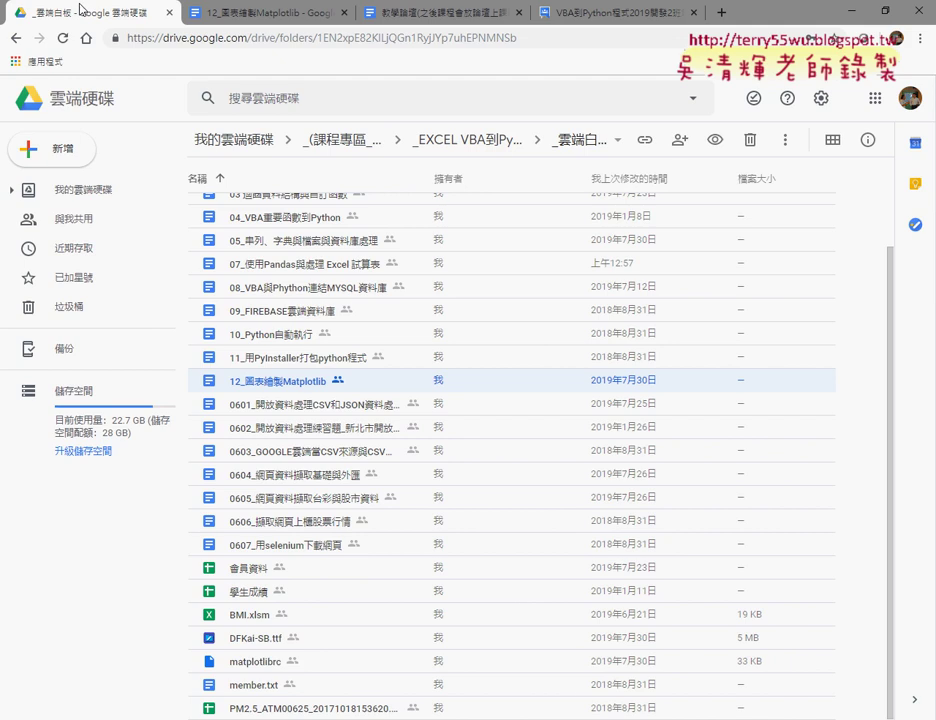
- Go up to the course folder, then into Python 3證照考試 and its Python 3擷取與分析 subfolder
left_click(497, 146)
double_click(313, 366)
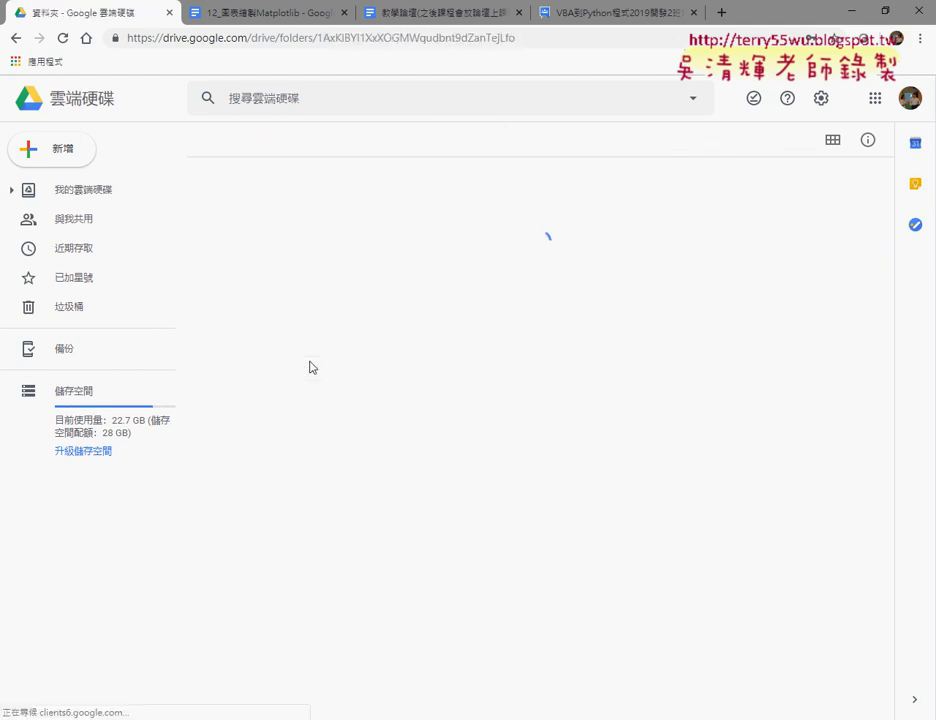
left_click(313, 254)
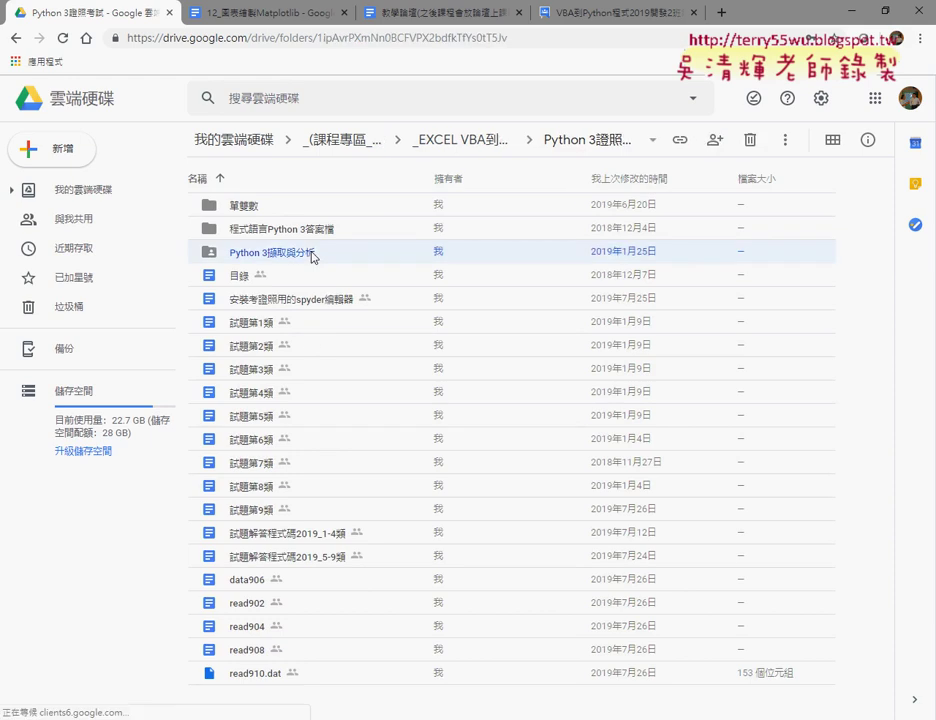
double_click(313, 254)
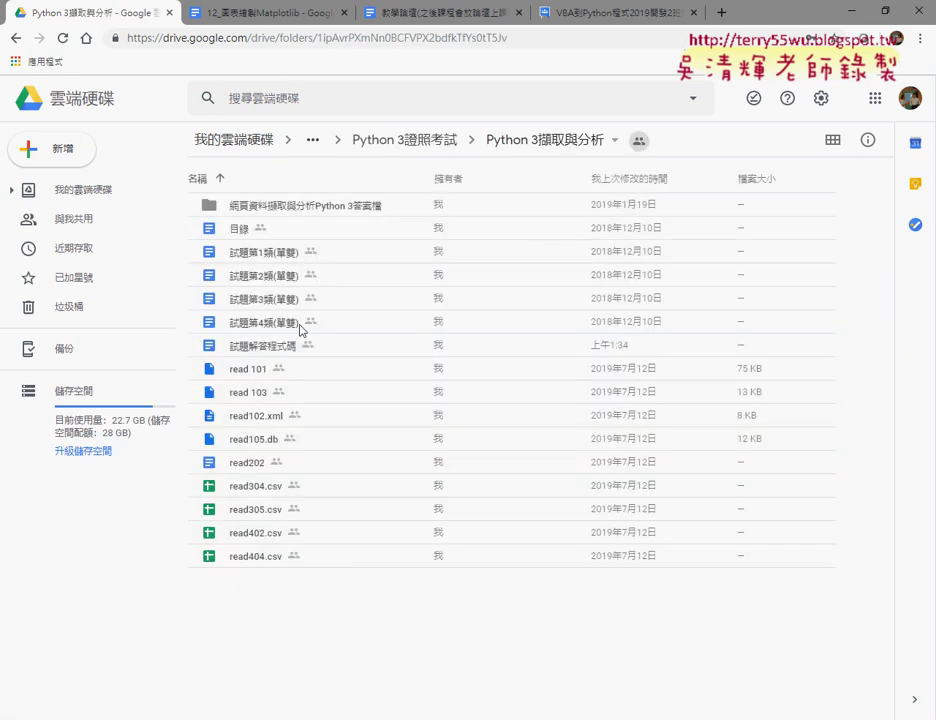
- Open the 試題第4類(單雙) document and scroll down to the 402 市場成交行情：折線圖 task
double_click(295, 326)
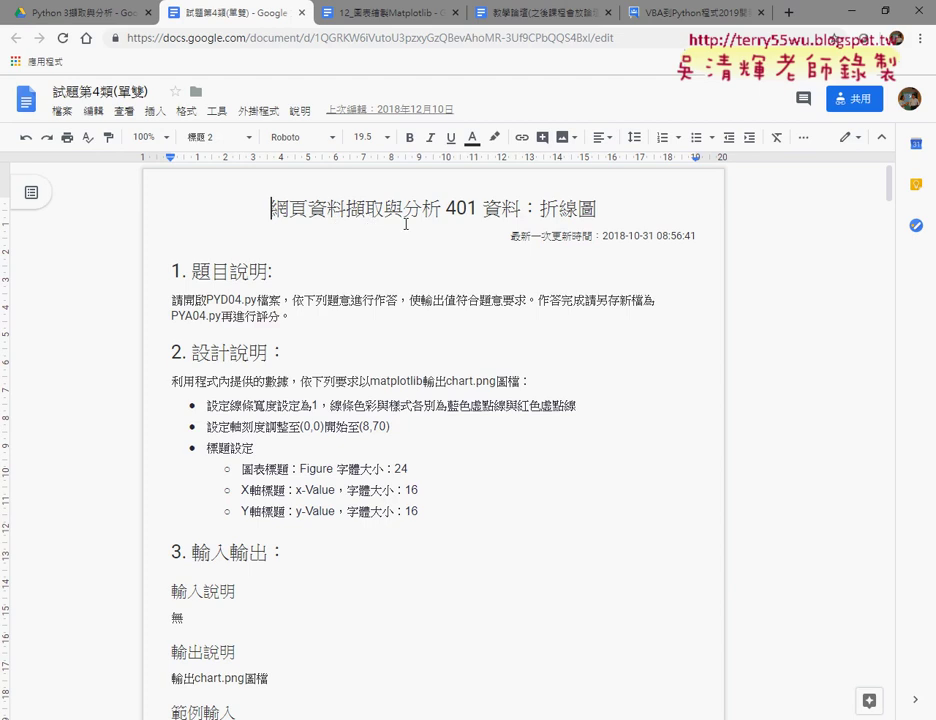
left_click_drag(441, 210, 271, 210)
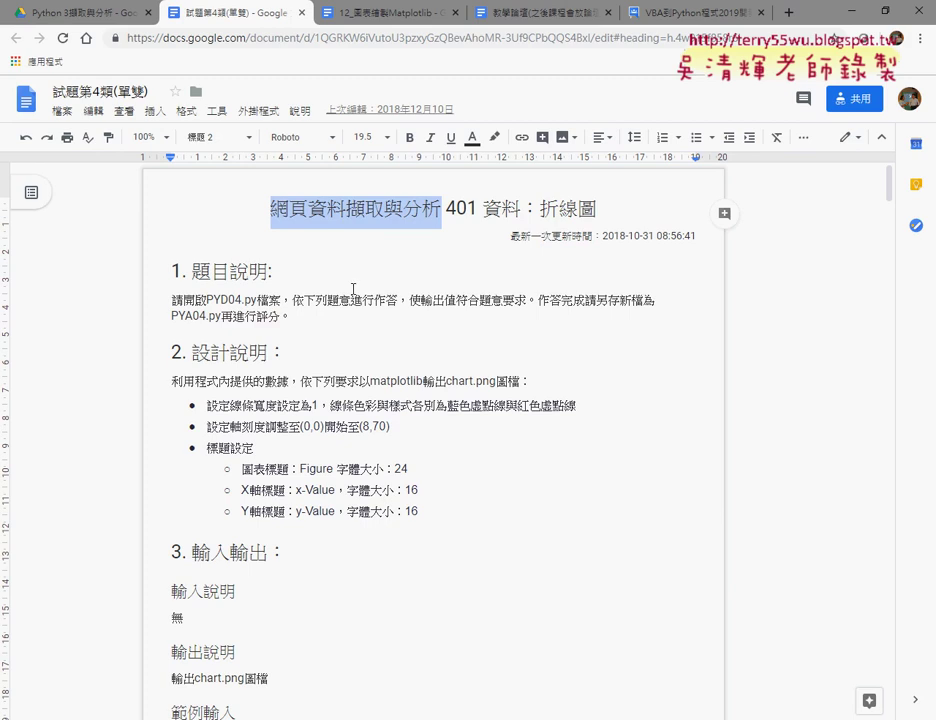
scroll(350, 285, "down", 5)
scroll(353, 289, "down", 2)
scroll(353, 289, "down", 2)
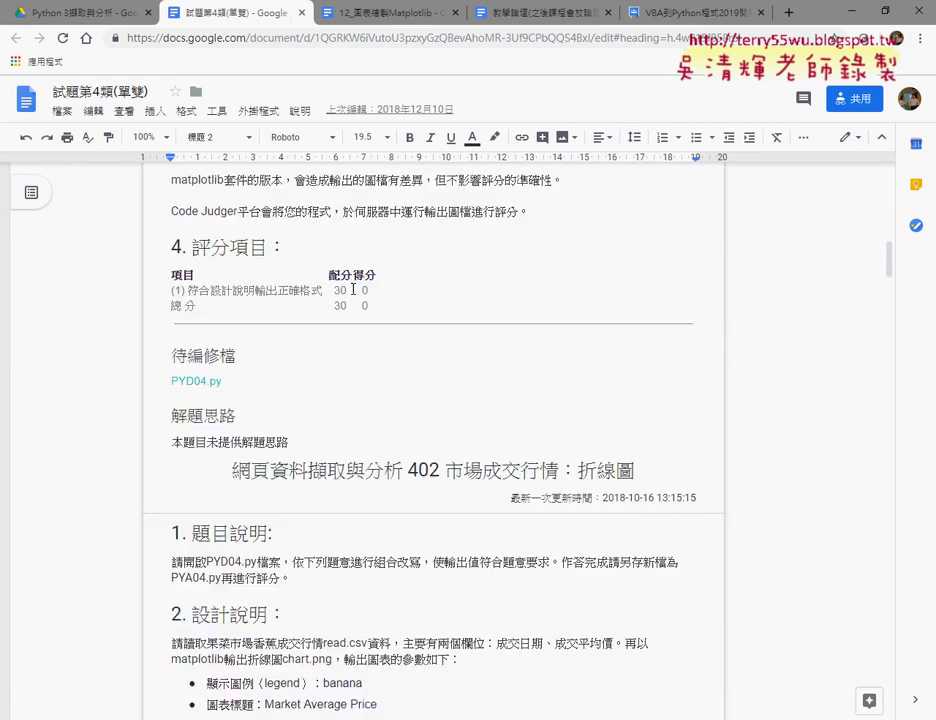
scroll(353, 289, "down", 1)
scroll(353, 289, "down", 1)
scroll(353, 289, "down", 1)
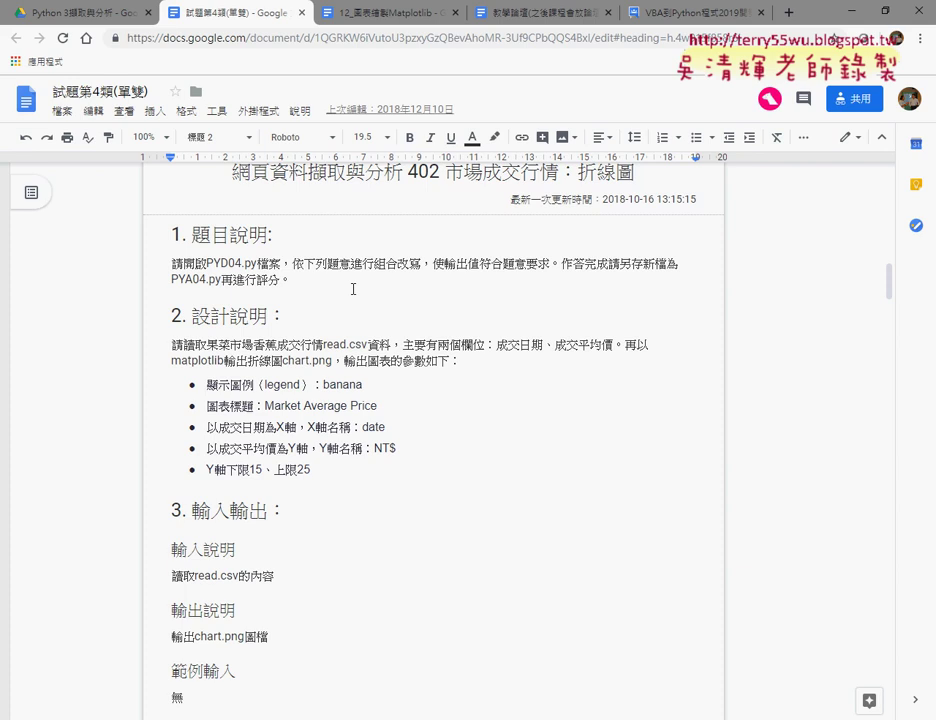
left_click(99, 18)
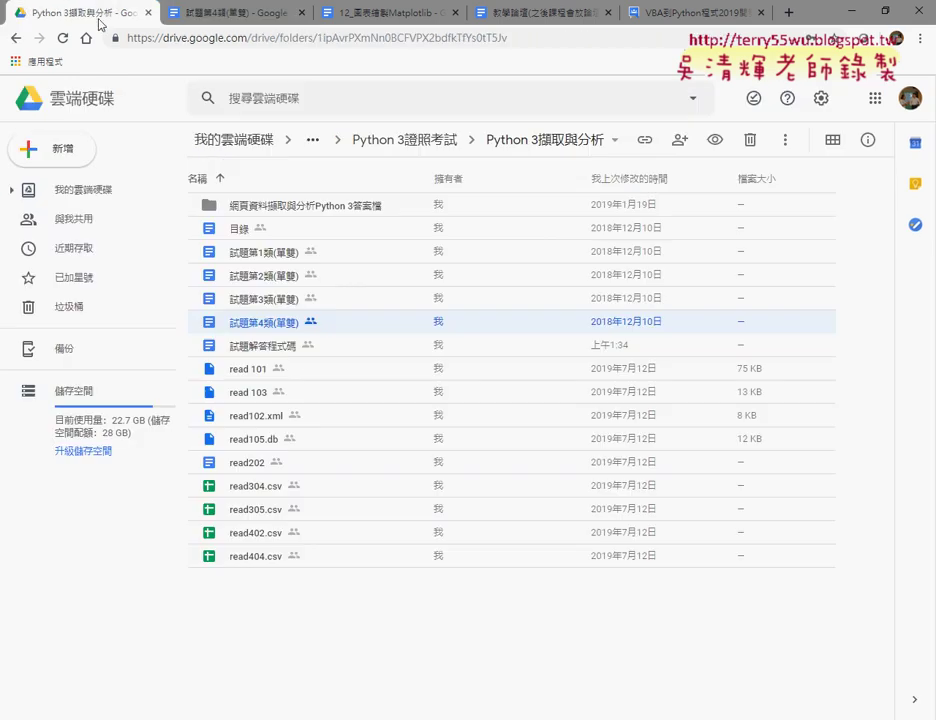
- Open the 試題解答程式碼 answer-code document from the Drive folder
left_click(276, 346)
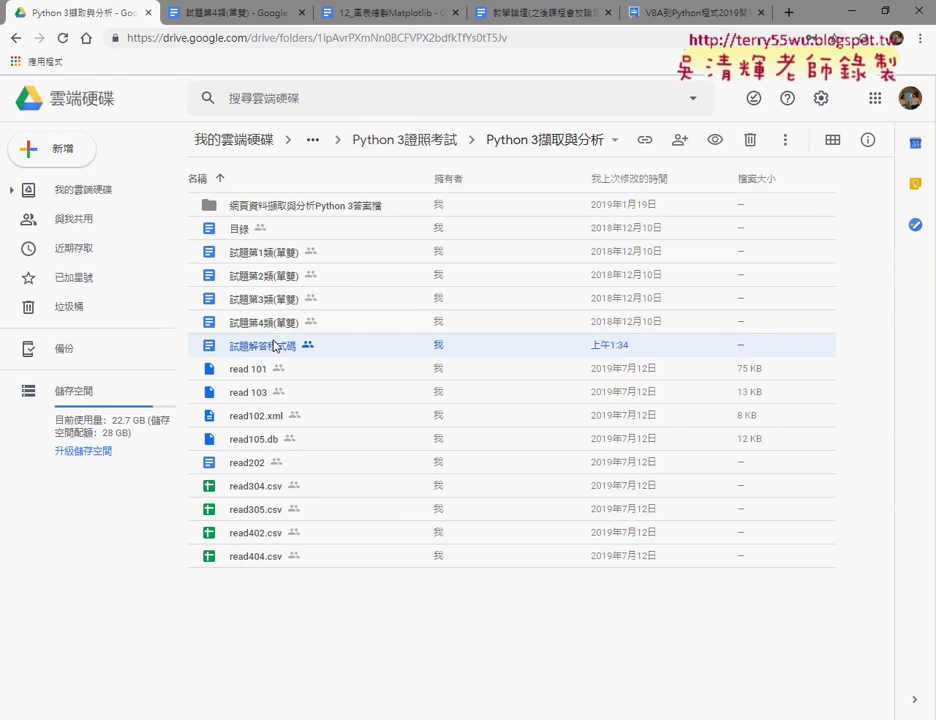
double_click(276, 346)
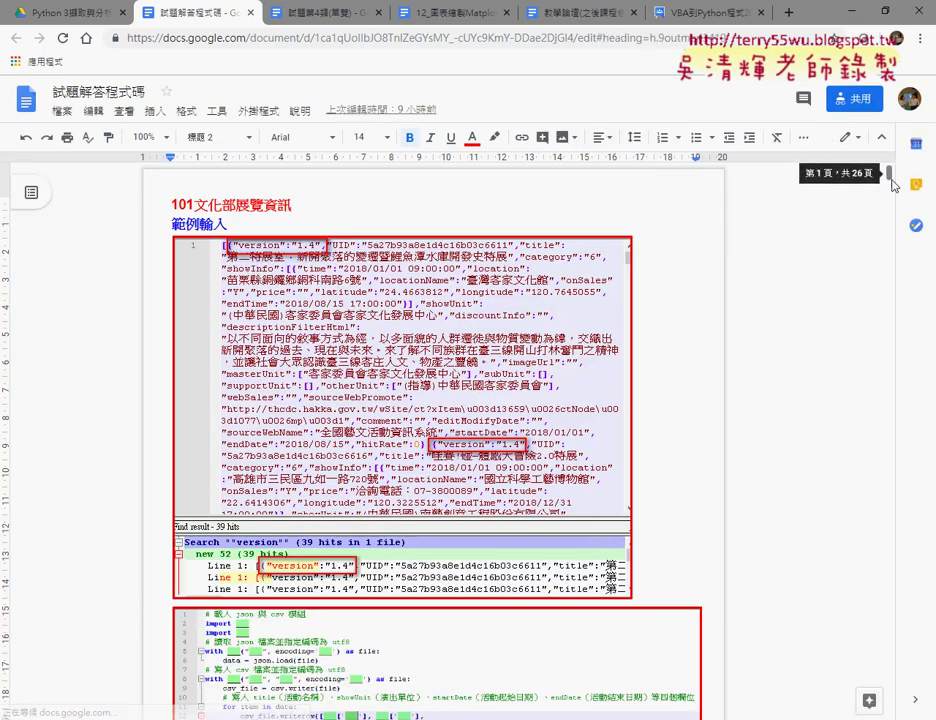
- Jump to page 21 and highlight the 402市場成交行情：折線圖 heading with its code template
mouse_move(892, 188)
left_mouse_down()
mouse_move(856, 537)
mouse_move(856, 660)
left_mouse_up()
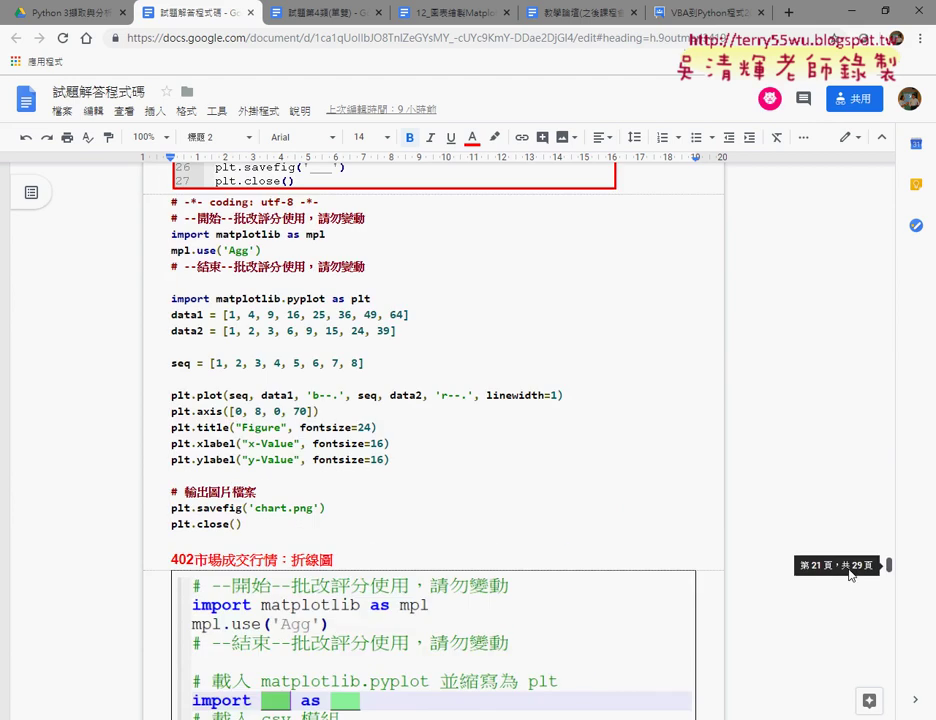
scroll(621, 426, "down", 3)
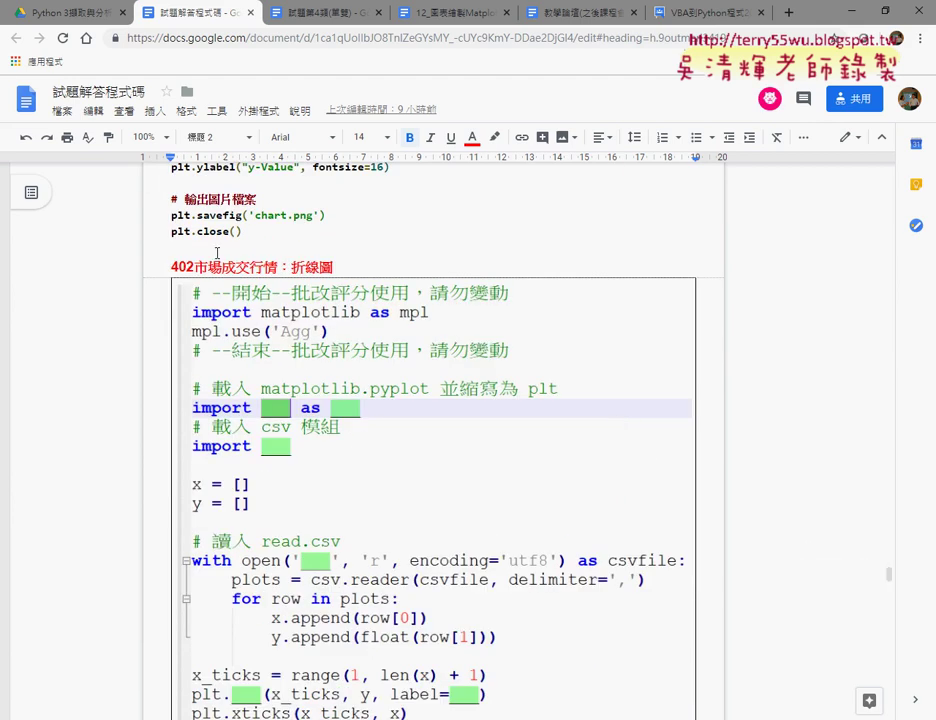
left_click_drag(167, 261, 333, 262)
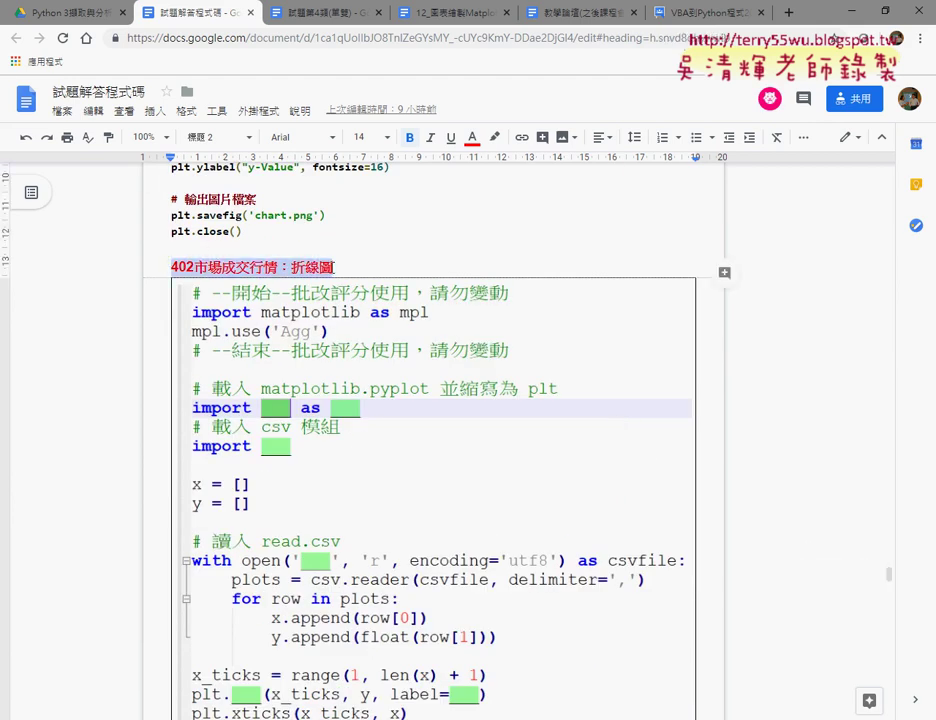
scroll(331, 267, "down", 3)
scroll(331, 267, "up", 2)
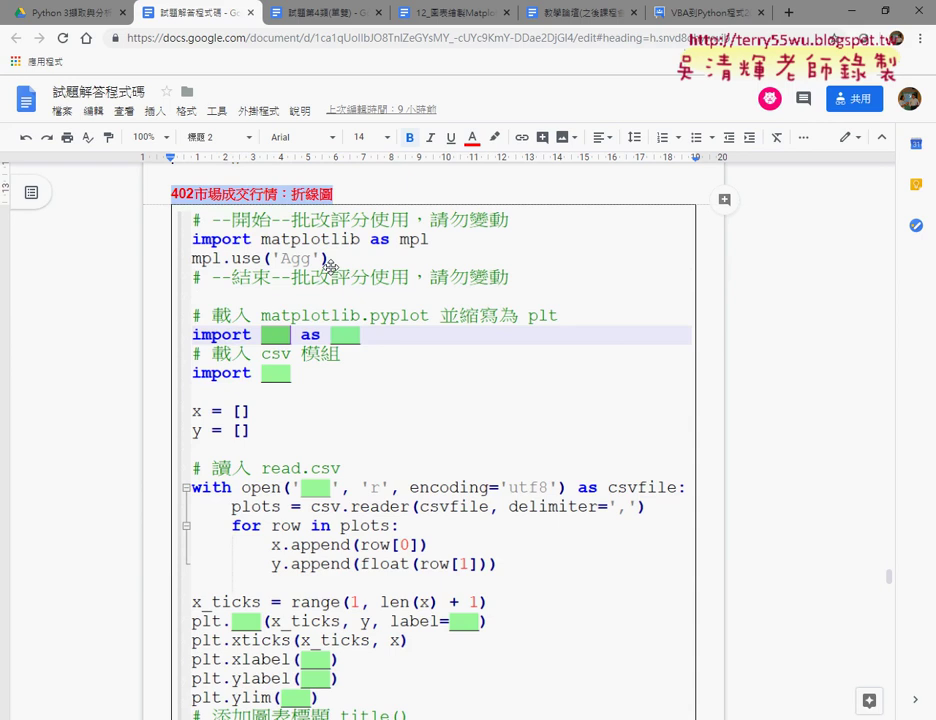
- Read down the 402 code to the yellow-highlighted completed answer, then switch to Eclipse
scroll(359, 240, "down", 2)
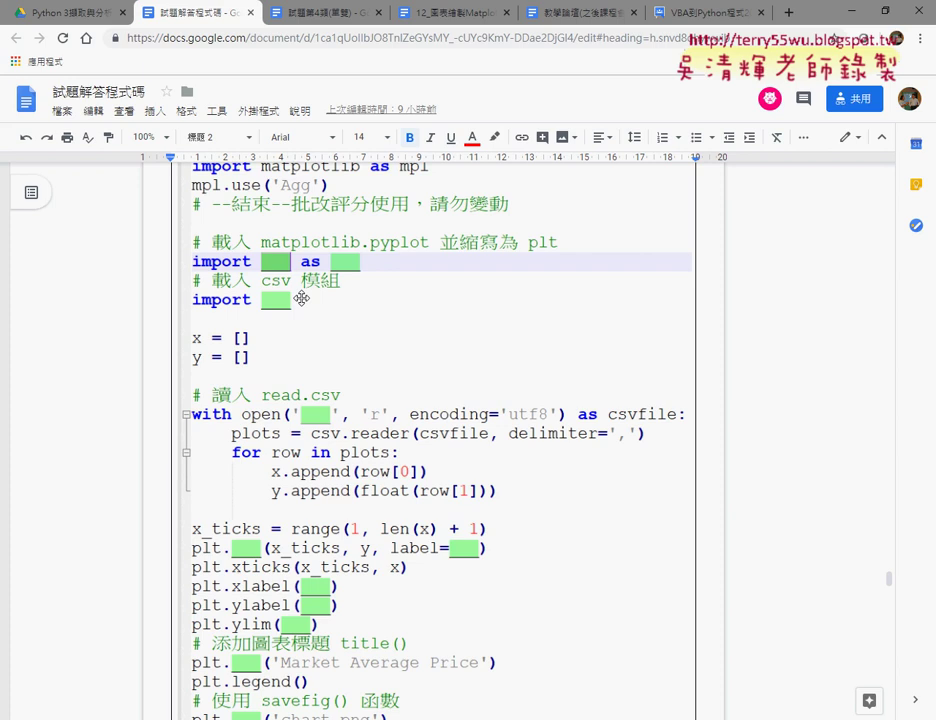
scroll(301, 298, "down", 2)
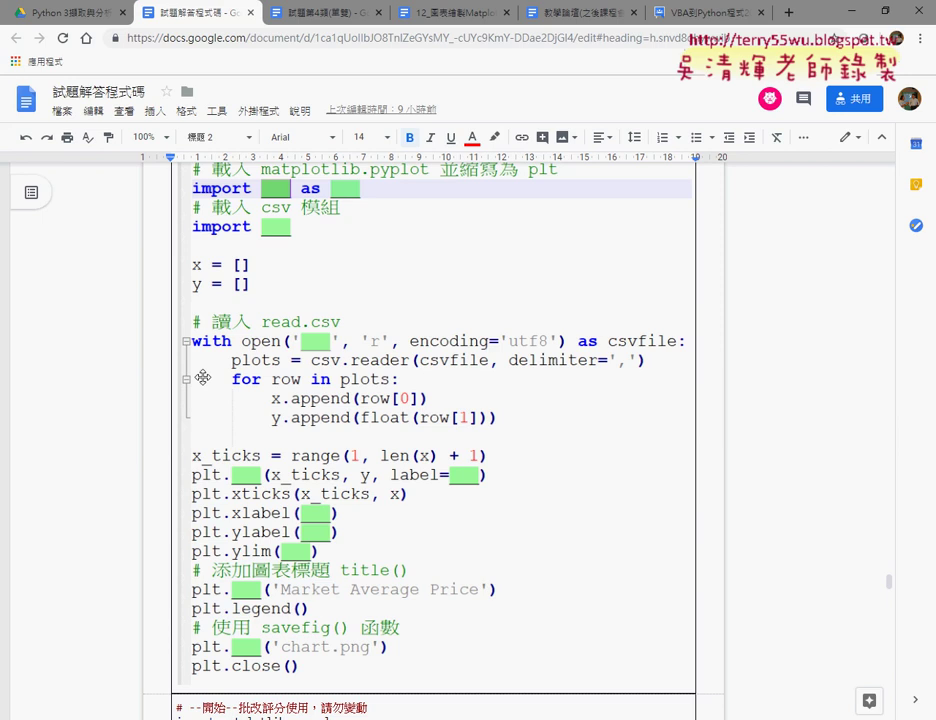
scroll(202, 374, "down", 3)
scroll(204, 377, "down", 2)
scroll(204, 380, "down", 1)
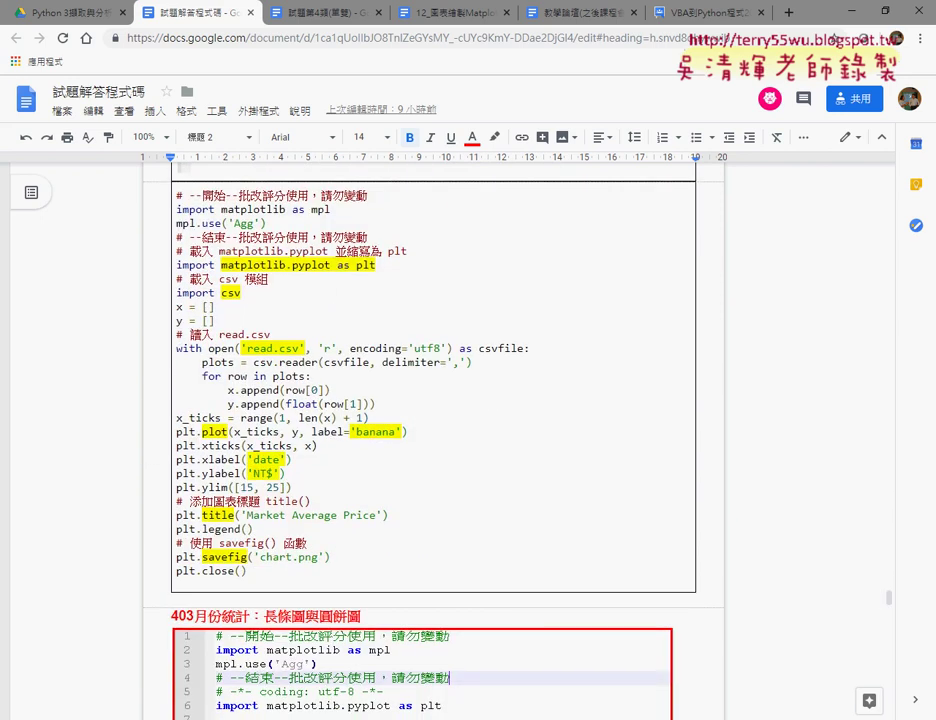
key("alt+Tab")
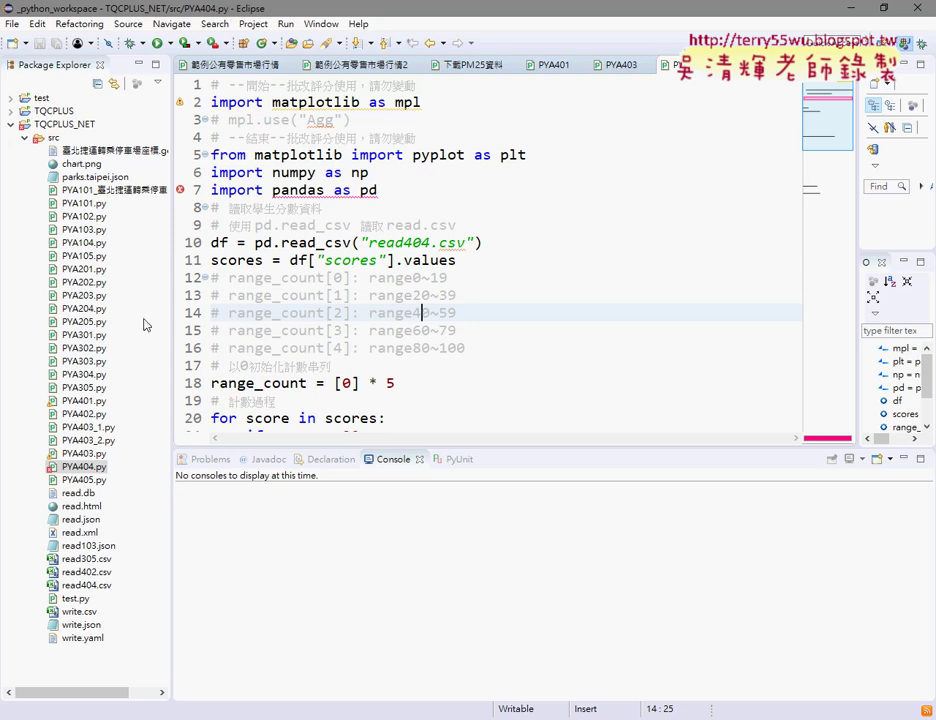
- Open PYA402.py and verify its line-8 read402.csv matches the project file, then return to Chrome
double_click(95, 414)
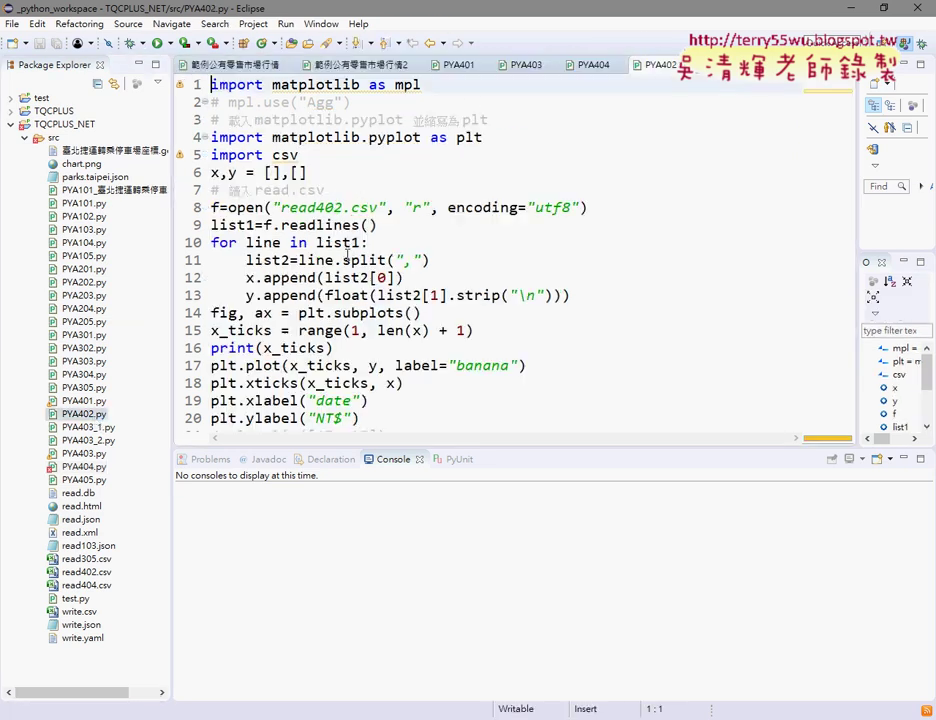
left_click(352, 243)
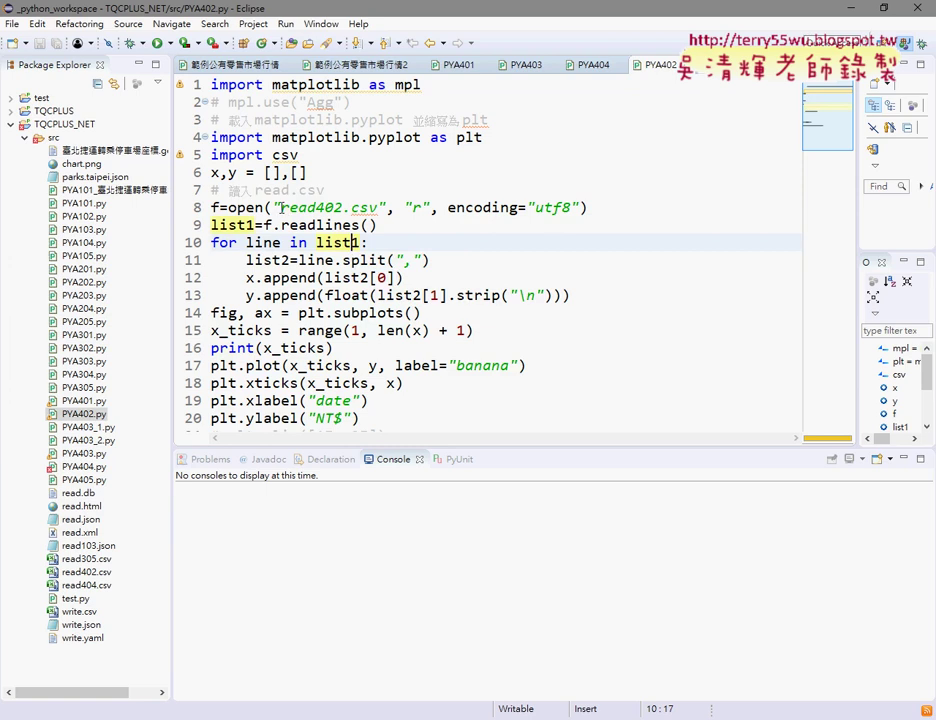
left_click_drag(281, 207, 380, 207)
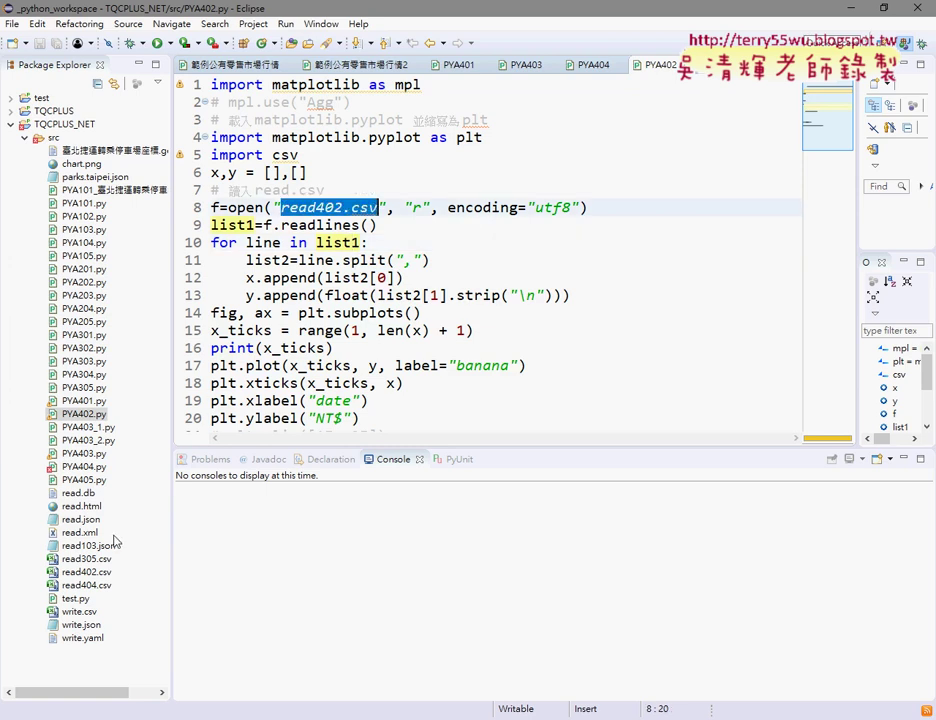
left_click(86, 573)
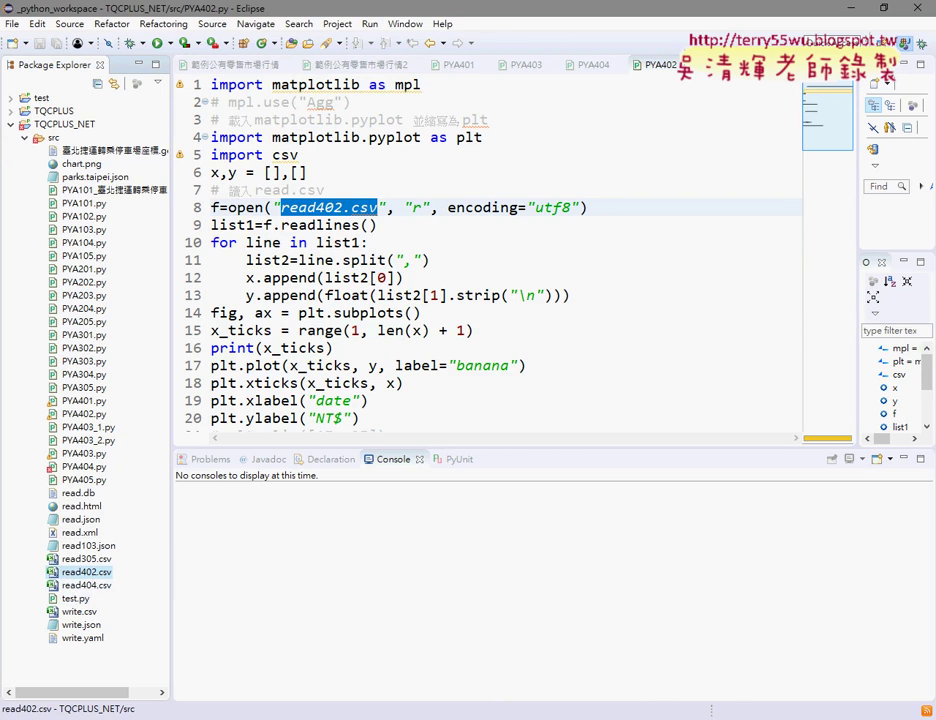
mouse_move(245, 715)
left_click(245, 670)
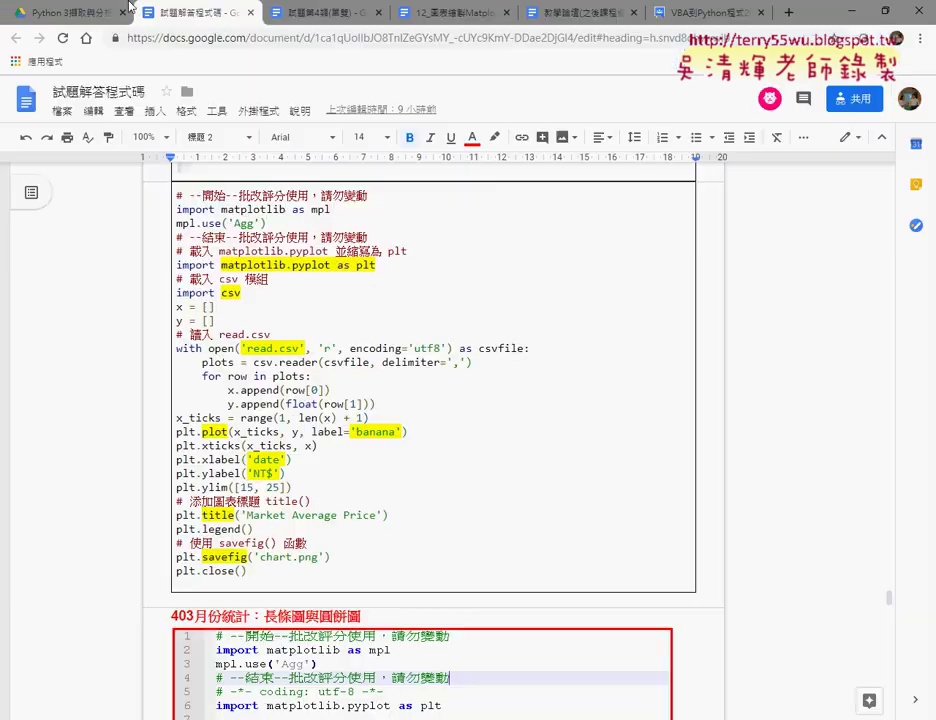
- Open read402.csv from the Drive folder in Google Sheets
left_click(103, 16)
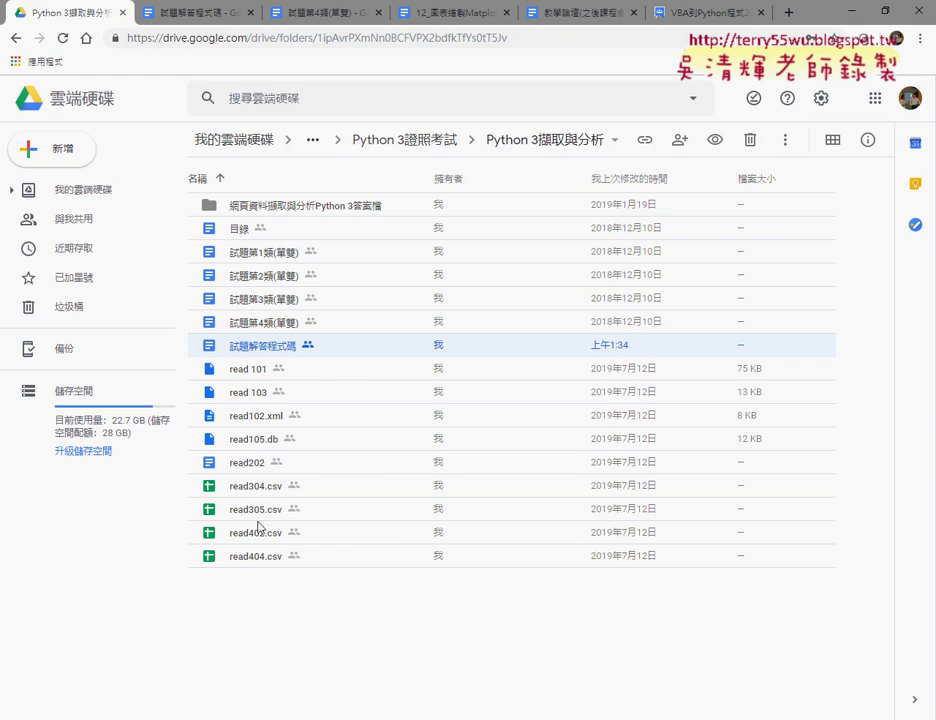
double_click(265, 540)
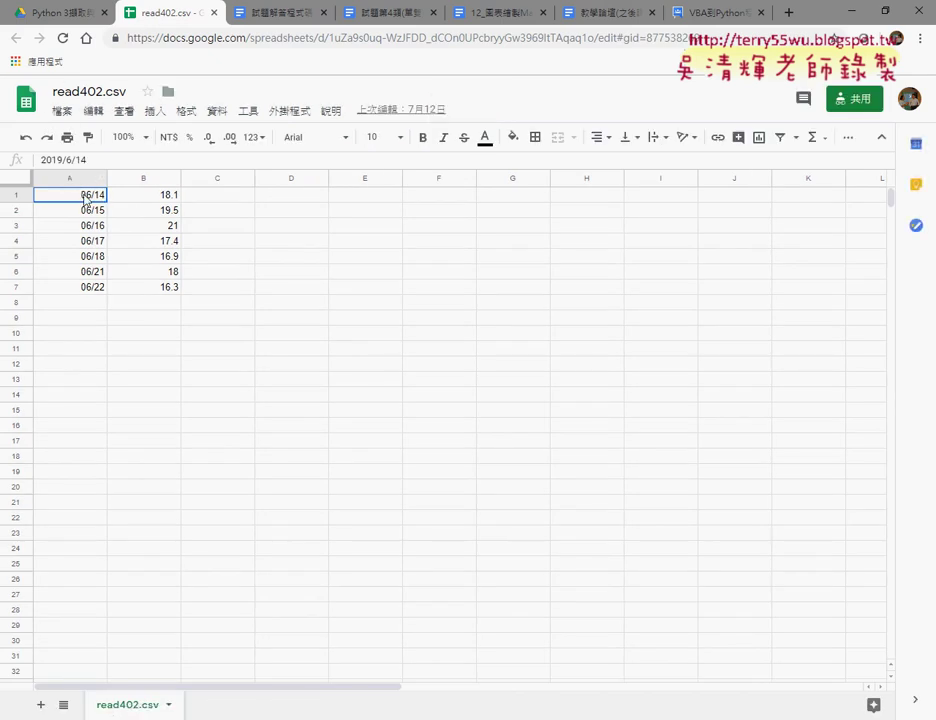
- Check the seven dates in column A and the prices in column B totalling 127.2
left_click_drag(86, 199, 83, 294)
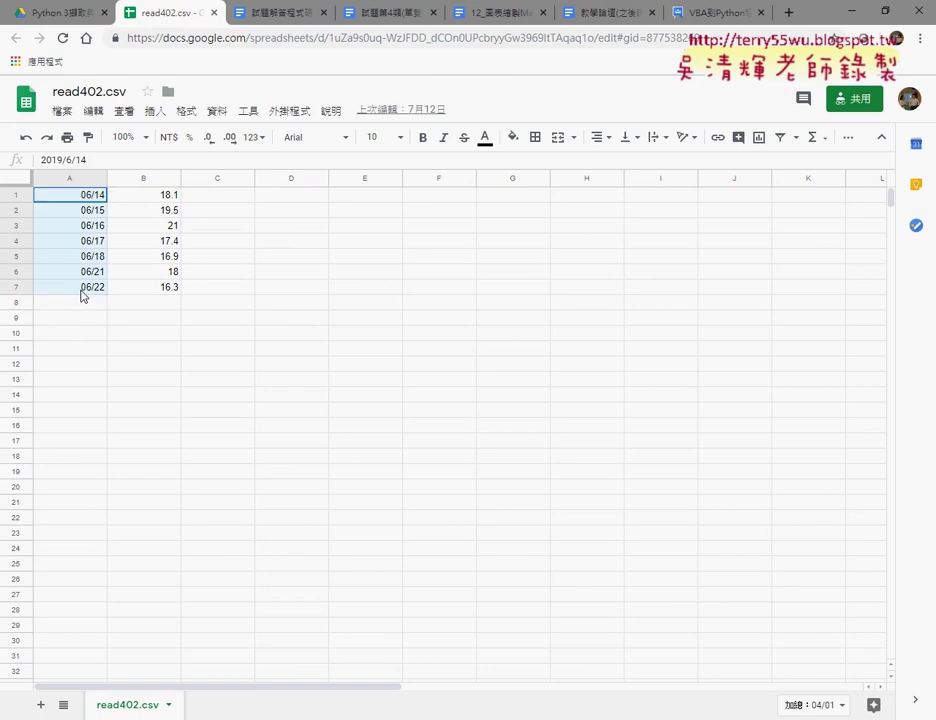
left_click_drag(165, 194, 147, 292)
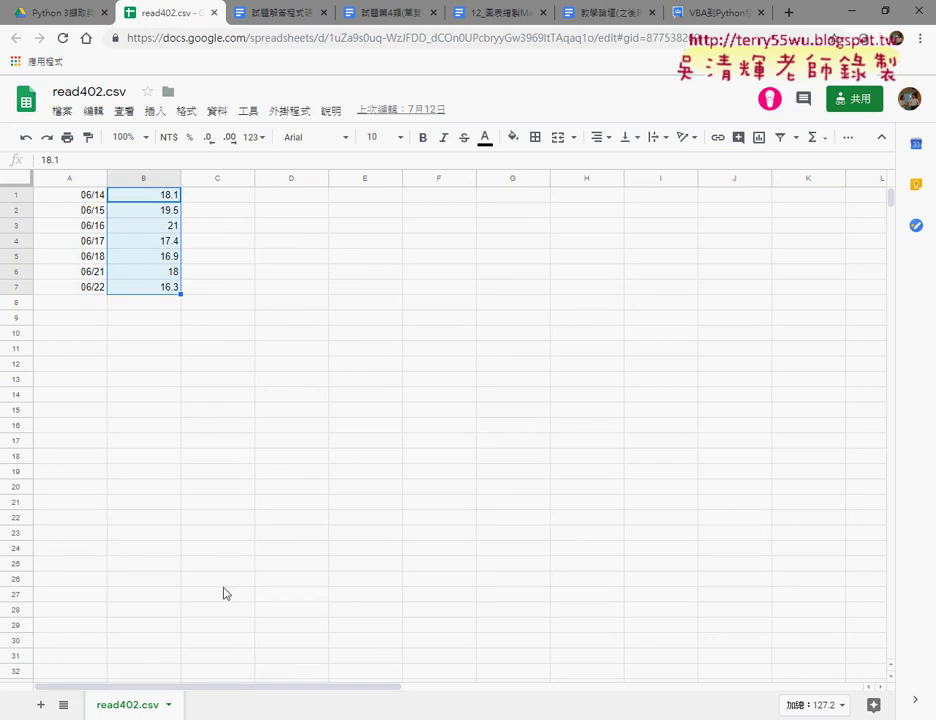
key("alt+Tab")
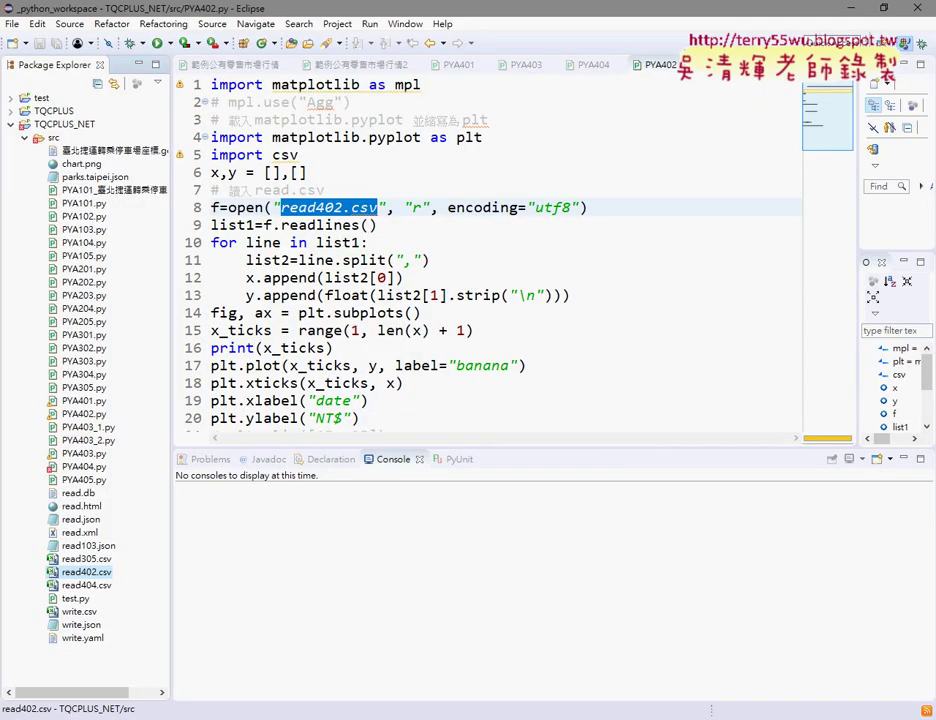
- Dismiss the unrelated figure and run PYA402.py as a Python script to show the banana chart
left_click(157, 43)
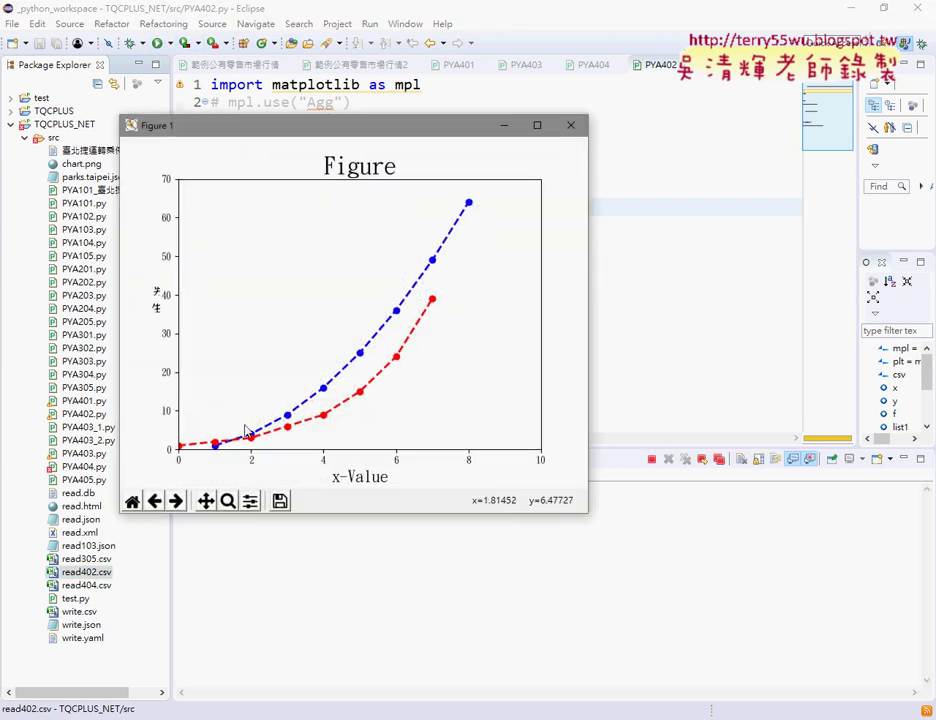
left_click(340, 592)
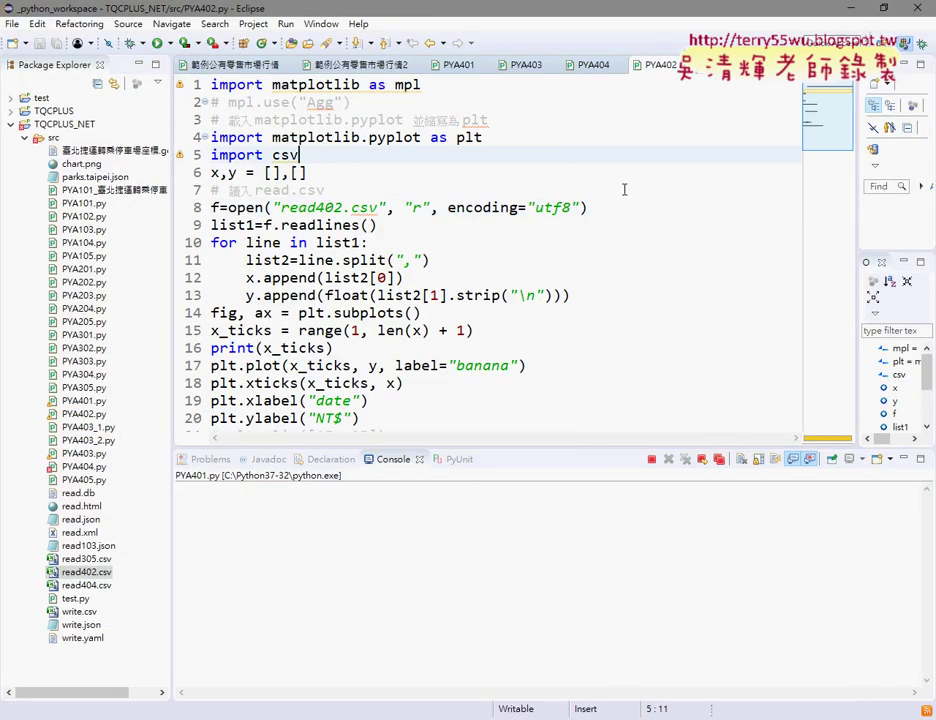
key("ctrl+F11")
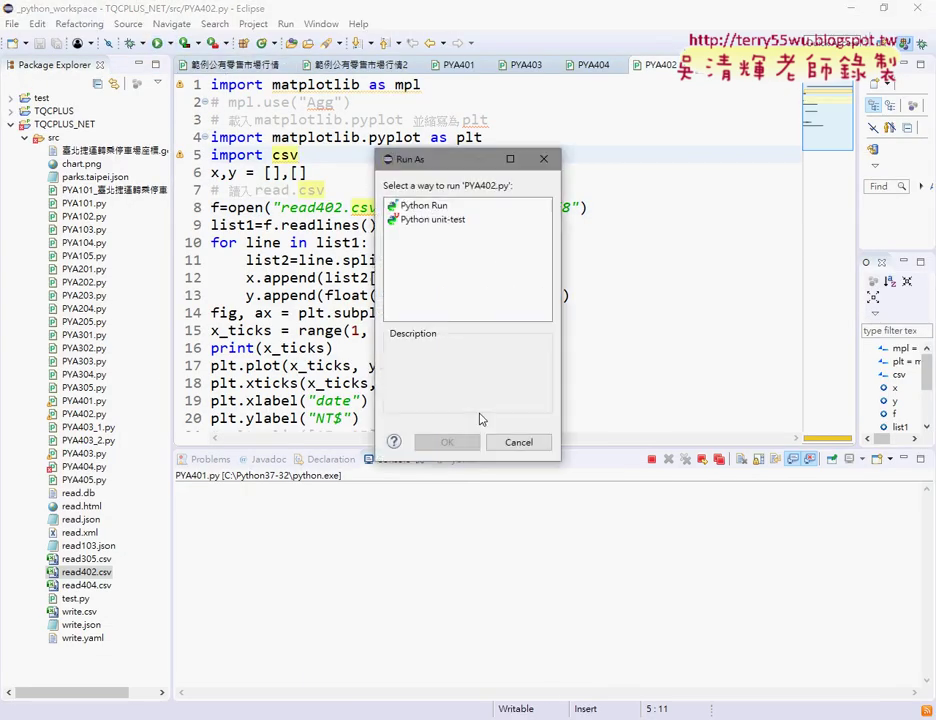
left_click(430, 207)
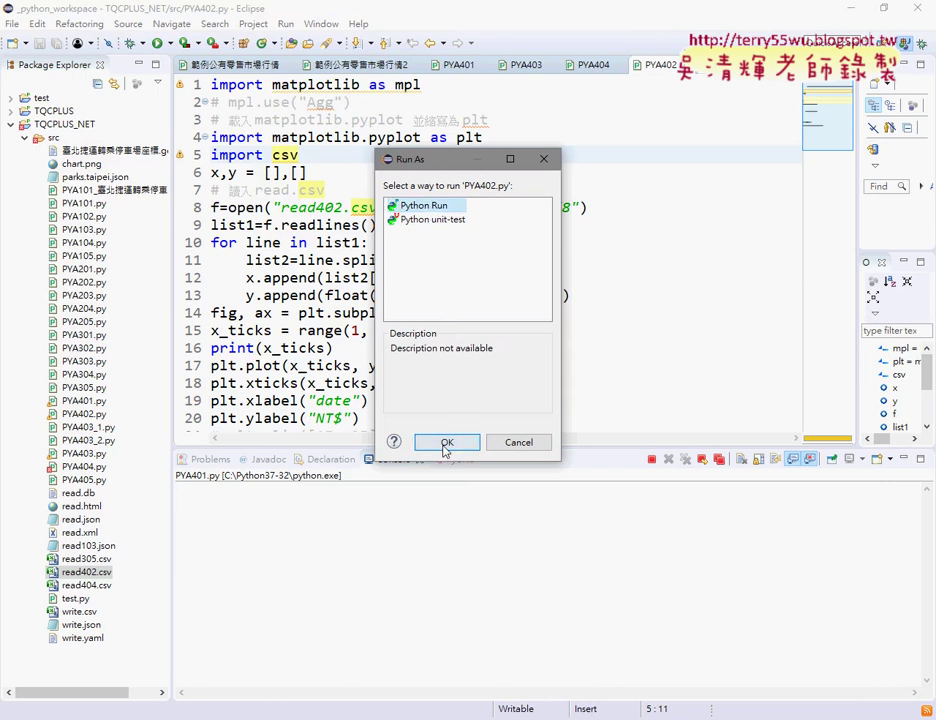
left_click(446, 442)
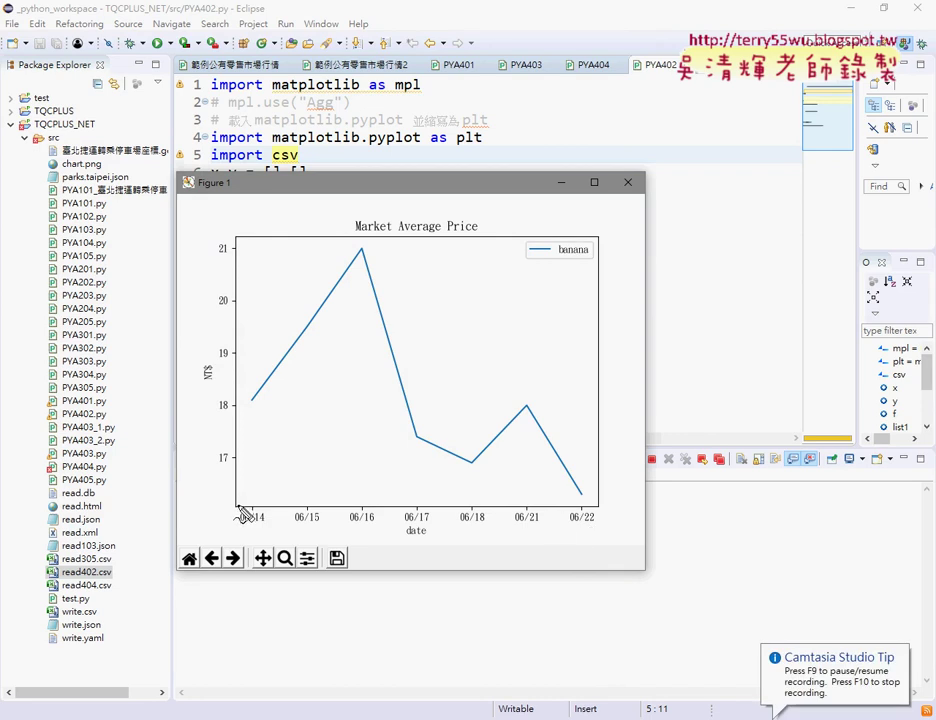
mouse_move(236, 530)
left_mouse_down()
mouse_move(240, 508)
mouse_move(599, 526)
left_mouse_up()
left_click_drag(265, 527, 597, 522)
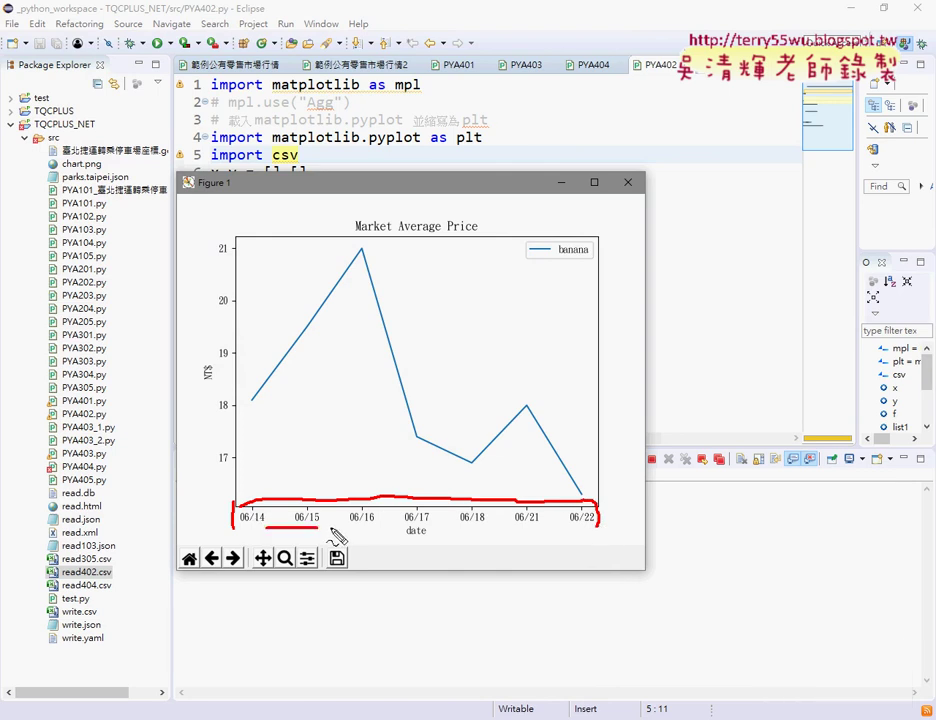
left_click_drag(218, 238, 230, 497)
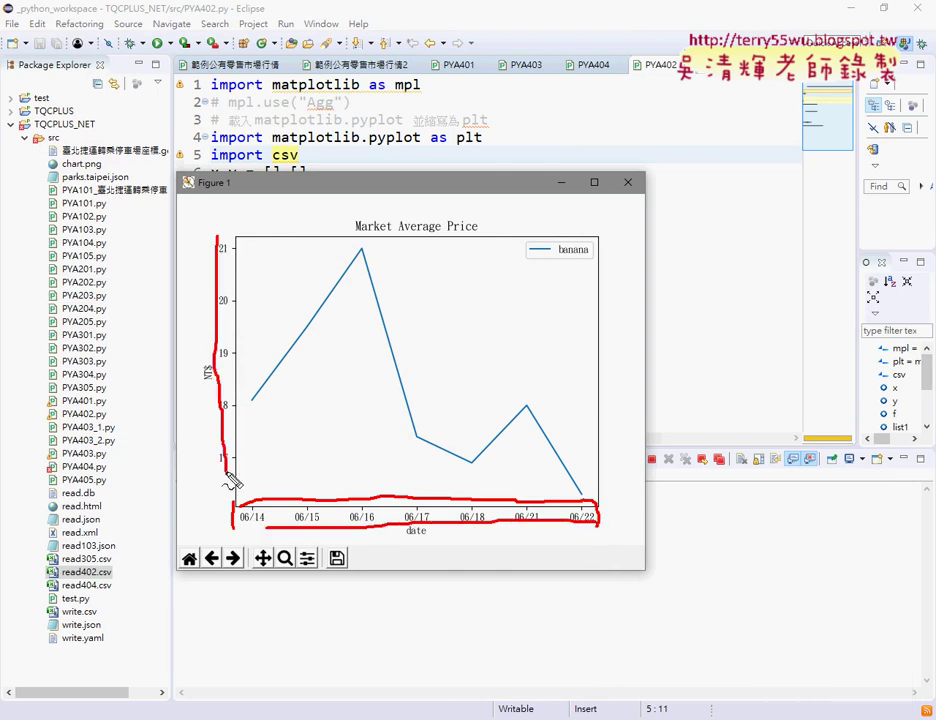
left_click_drag(230, 240, 200, 500)
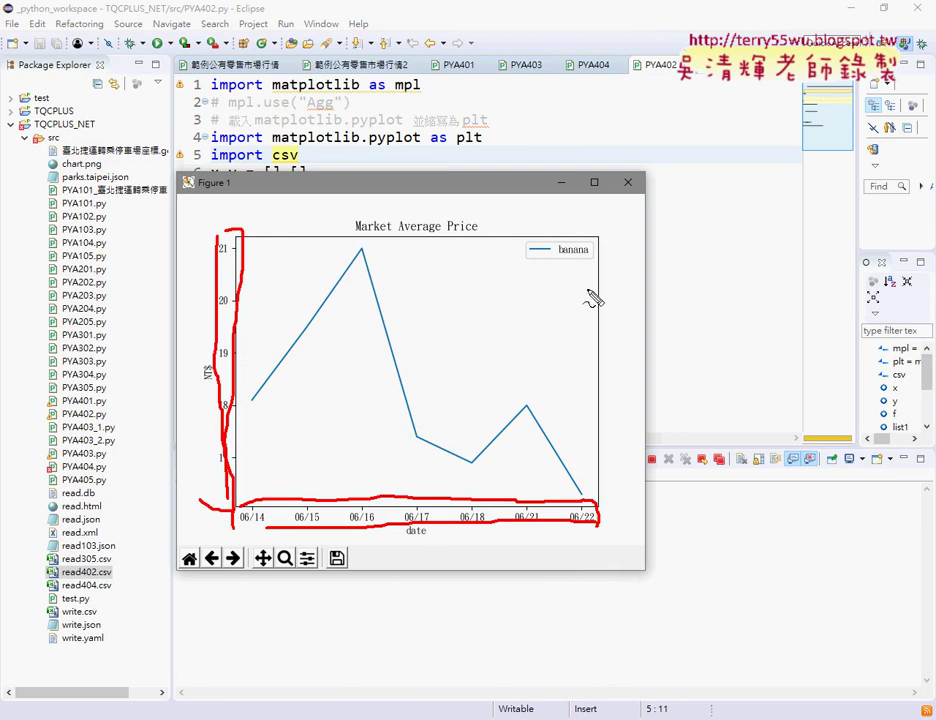
mouse_move(583, 266)
left_mouse_down()
mouse_move(518, 268)
mouse_move(622, 240)
left_mouse_up()
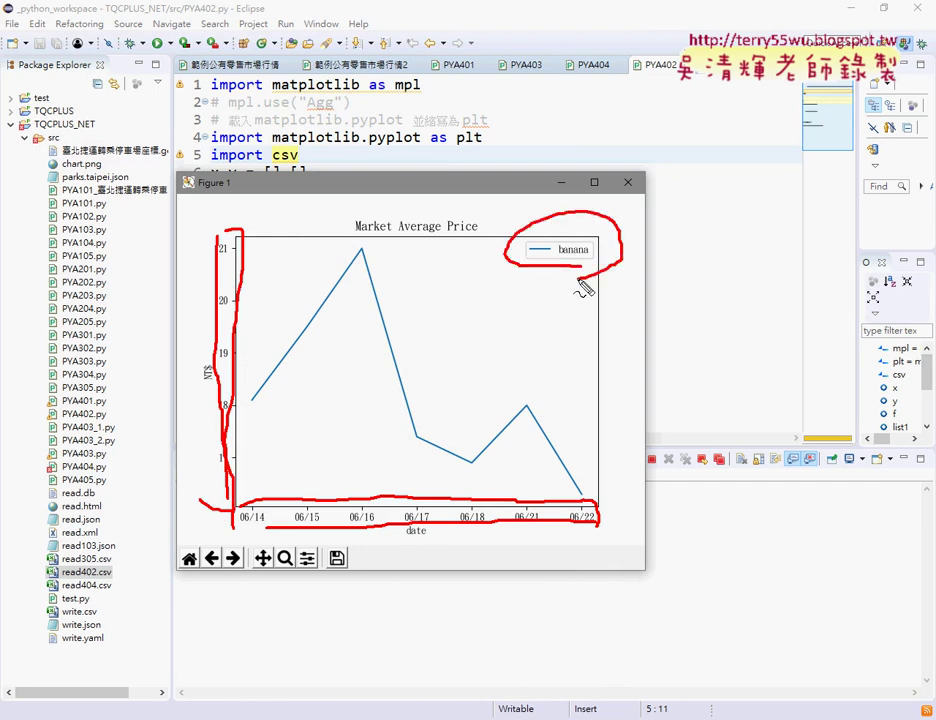
mouse_move(570, 262)
left_mouse_down()
mouse_move(592, 360)
mouse_move(548, 302)
mouse_move(607, 292)
left_mouse_up()
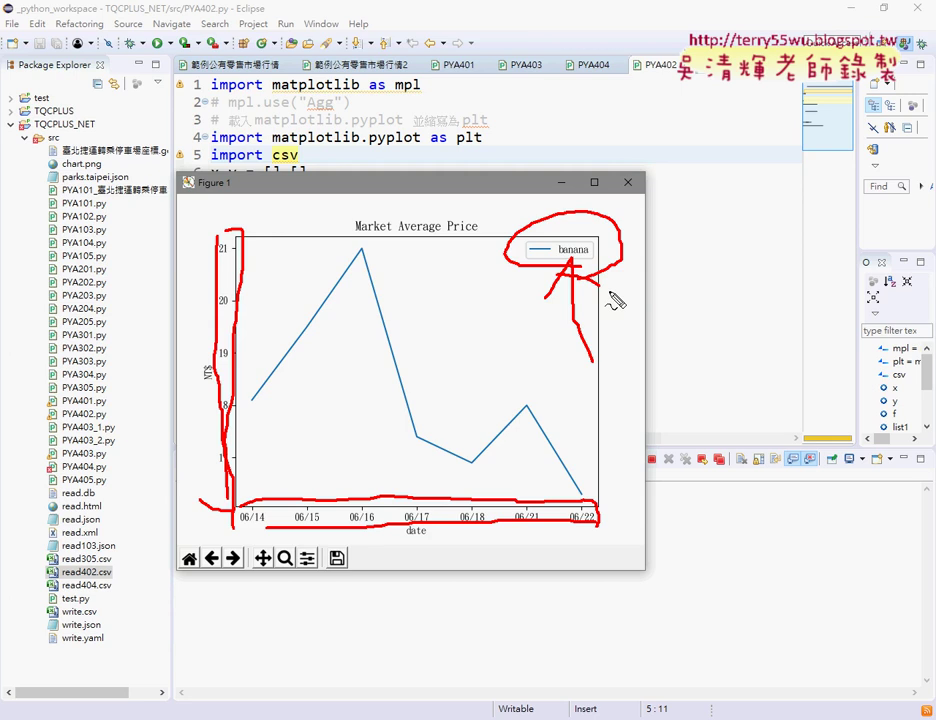
key("Escape")
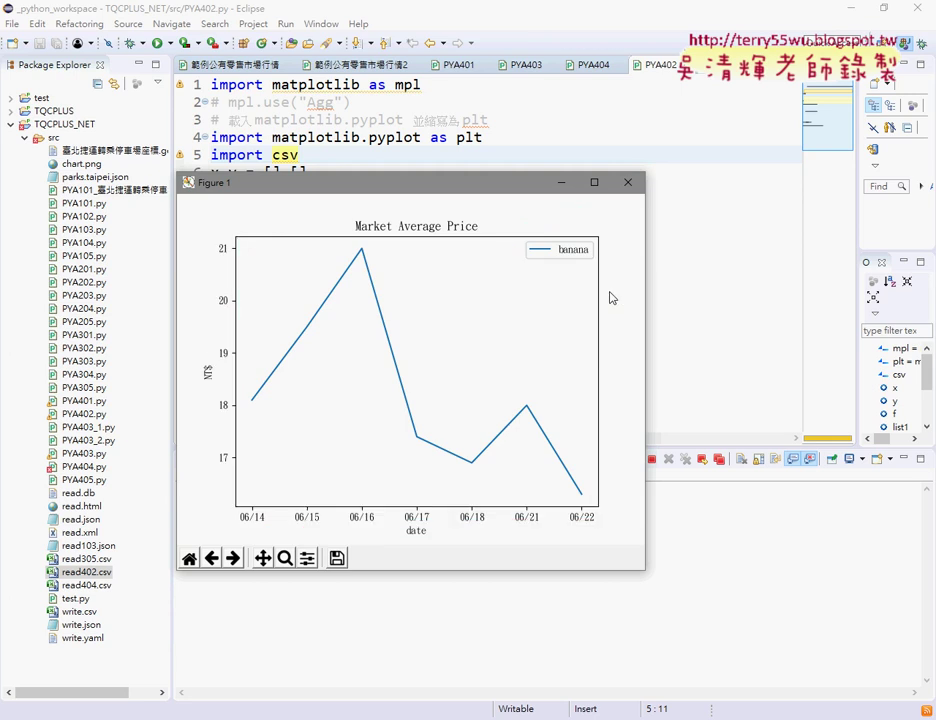
- Close the Figure 1 chart window and switch back to the read402.csv sheet in Chrome
left_click(627, 182)
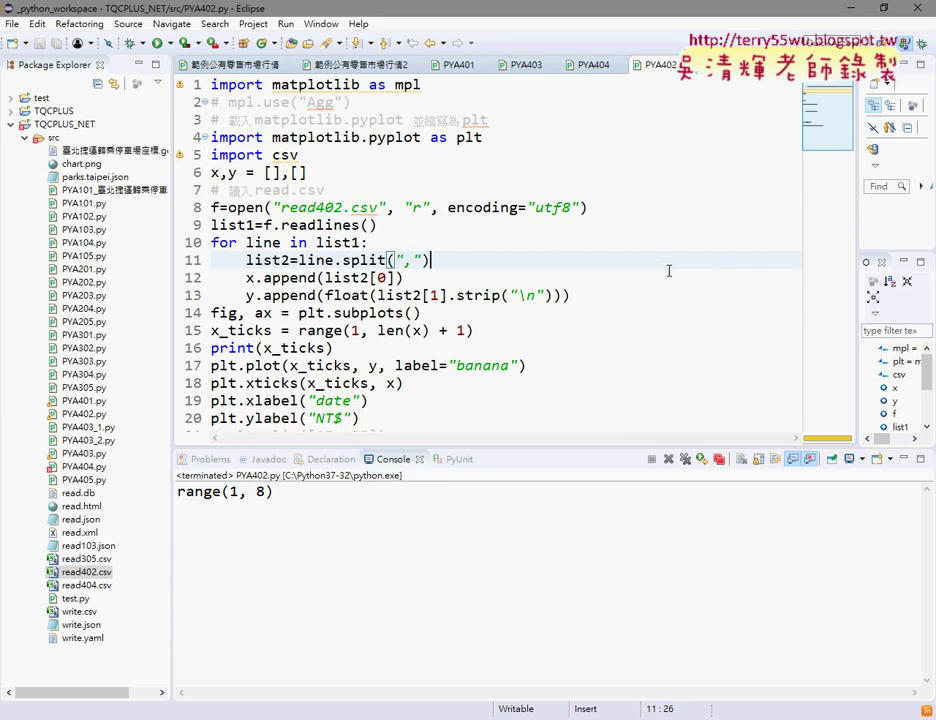
key("alt+Tab")
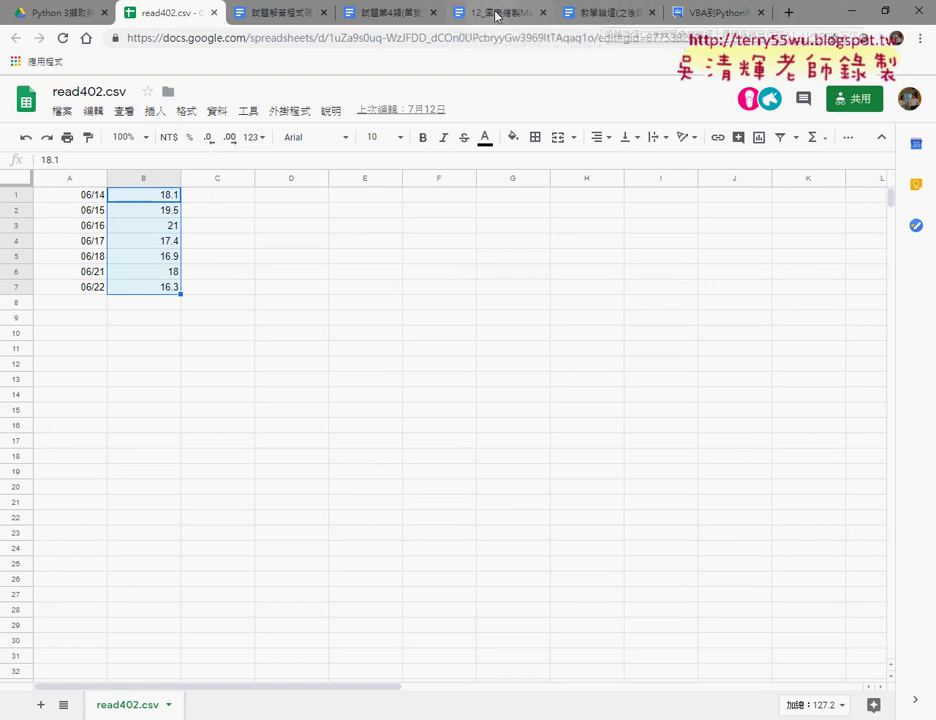
- Switch to the 試題解答程式碼 document and bring the 402 fill-in-the-blank code into view
left_click(389, 15)
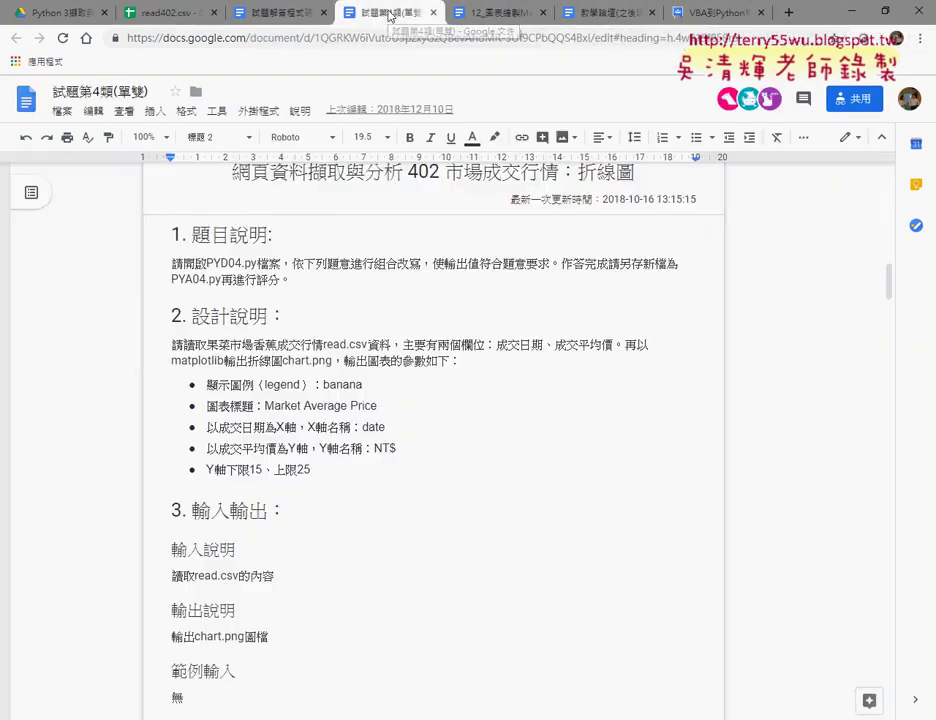
left_click(305, 12)
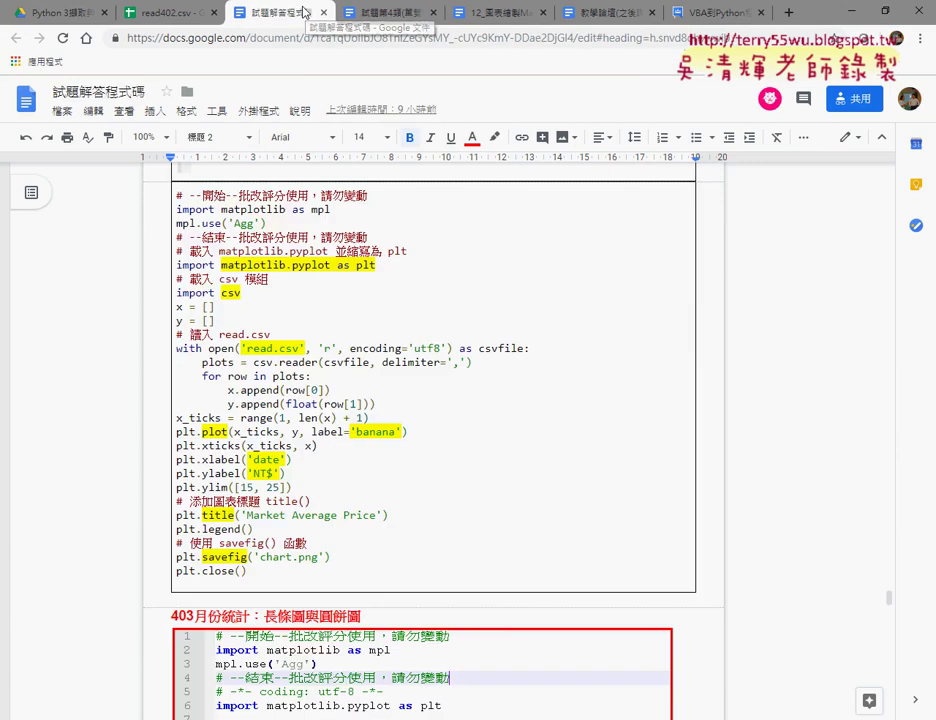
middle_click(409, 181)
scroll(409, 181, "up", 1)
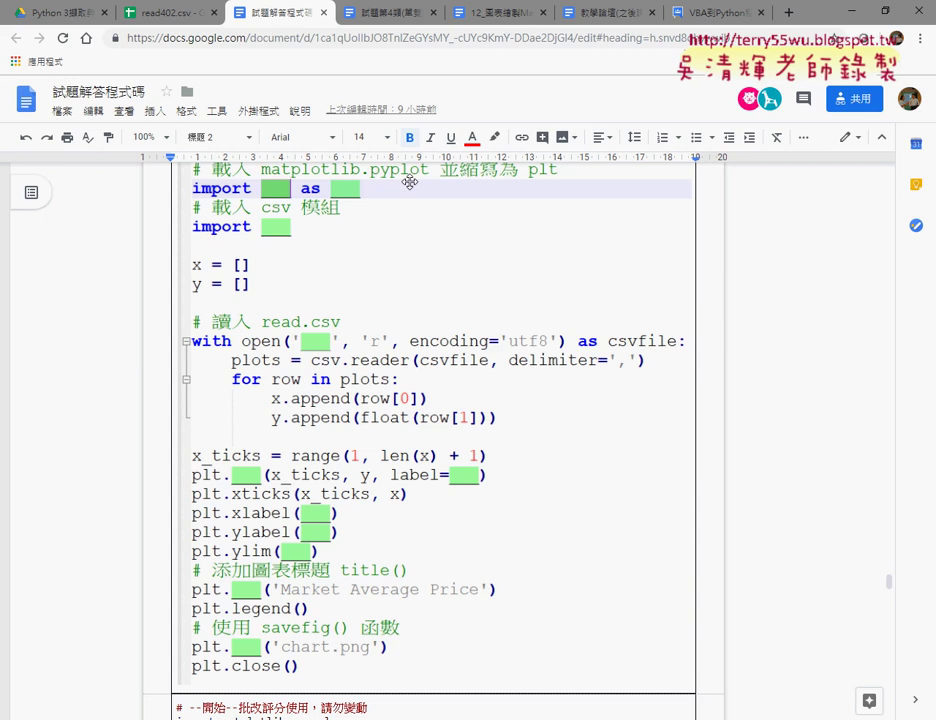
- Move down to the completed 402 answer code and select its matplotlib.pyplot as plt import
scroll(410, 183, "down", 2)
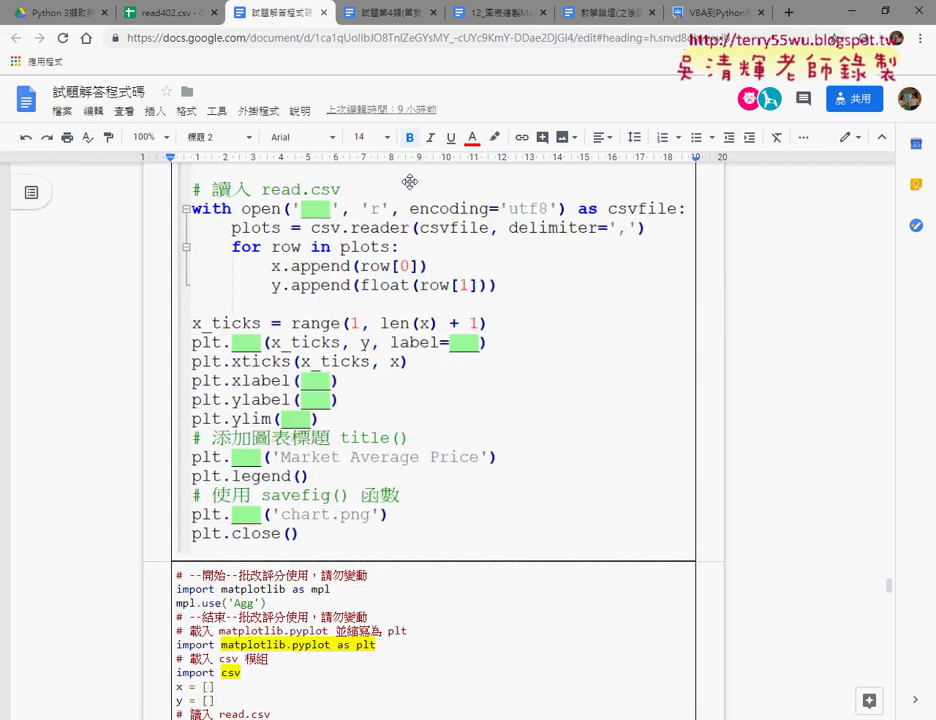
scroll(410, 183, "down", 3)
scroll(412, 184, "down", 2)
scroll(414, 185, "up", 1)
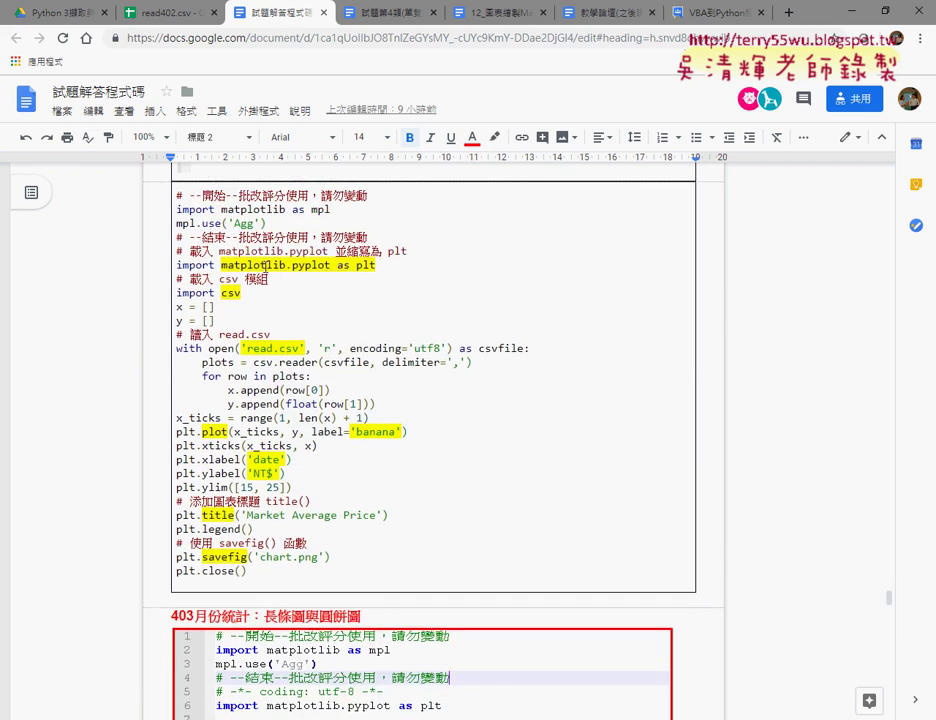
left_click_drag(221, 265, 392, 264)
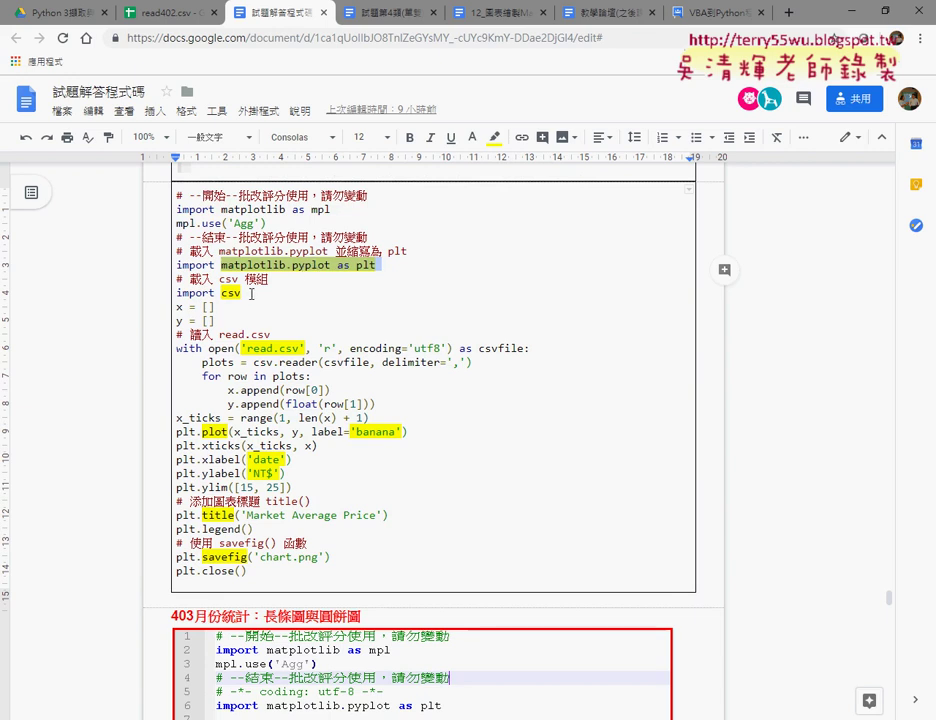
- Select the import csv line in the 402 answer code
left_click_drag(243, 293, 161, 294)
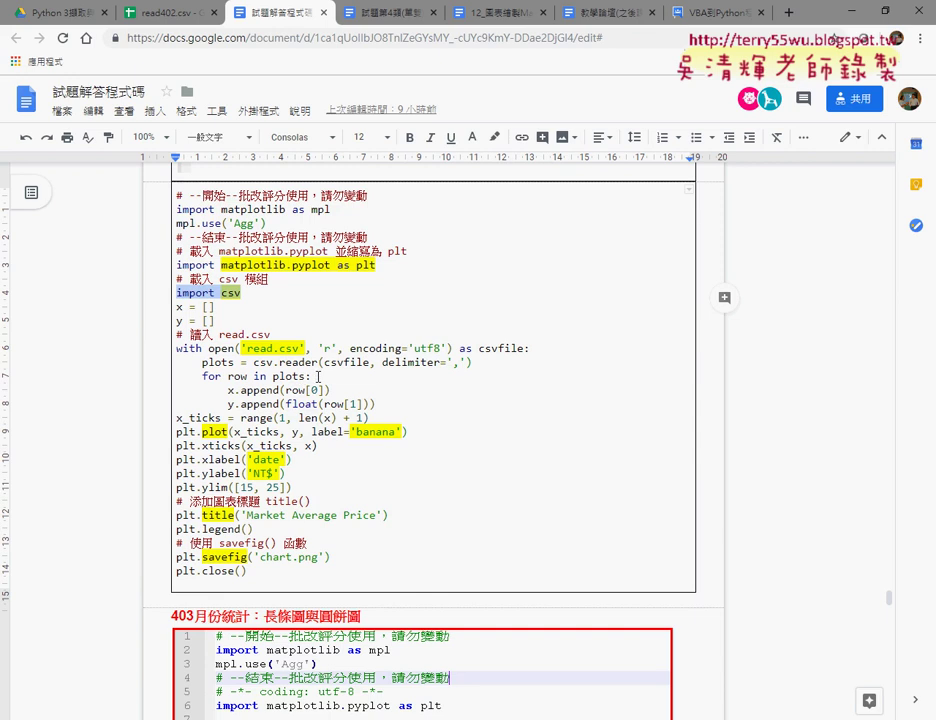
- Select the csv.reader(csvfile, delimiter=',') call that reads read.csv in the answer code
left_click_drag(254, 362, 478, 367)
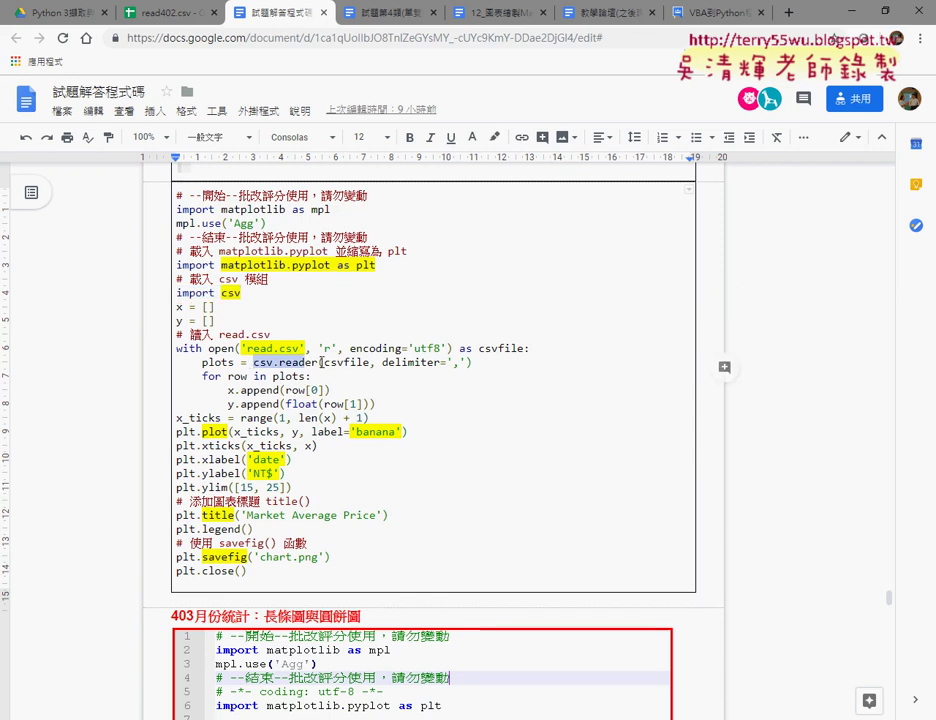